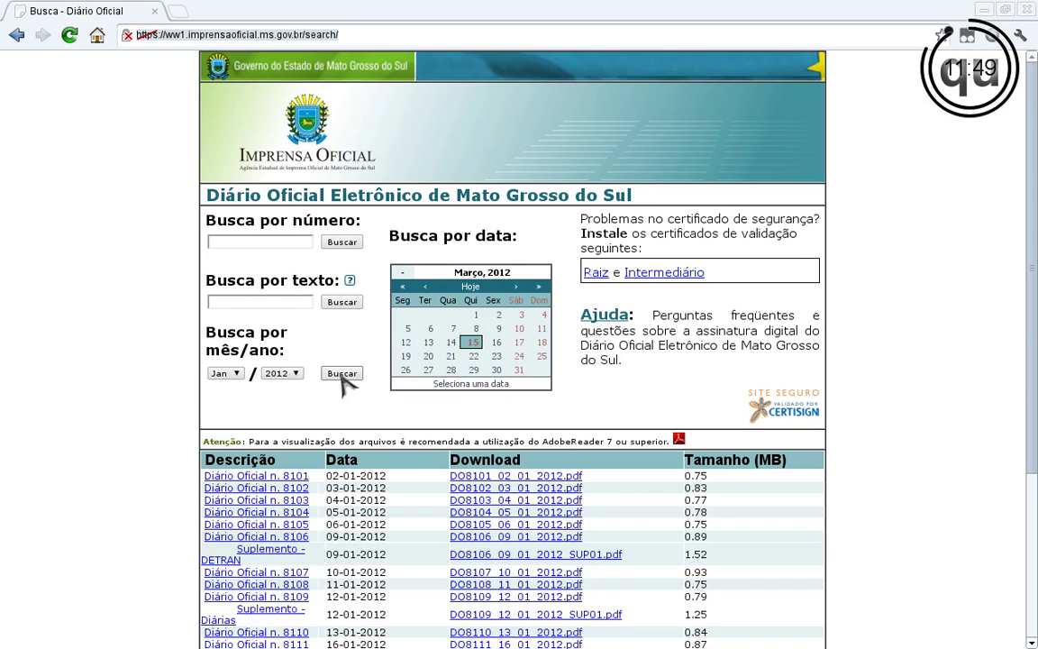
Find the 30-01-2012 edition in the January 2012 gazette list and open DO8121_30_01_2012.pdf.
scroll(440, 408, "down", 5)
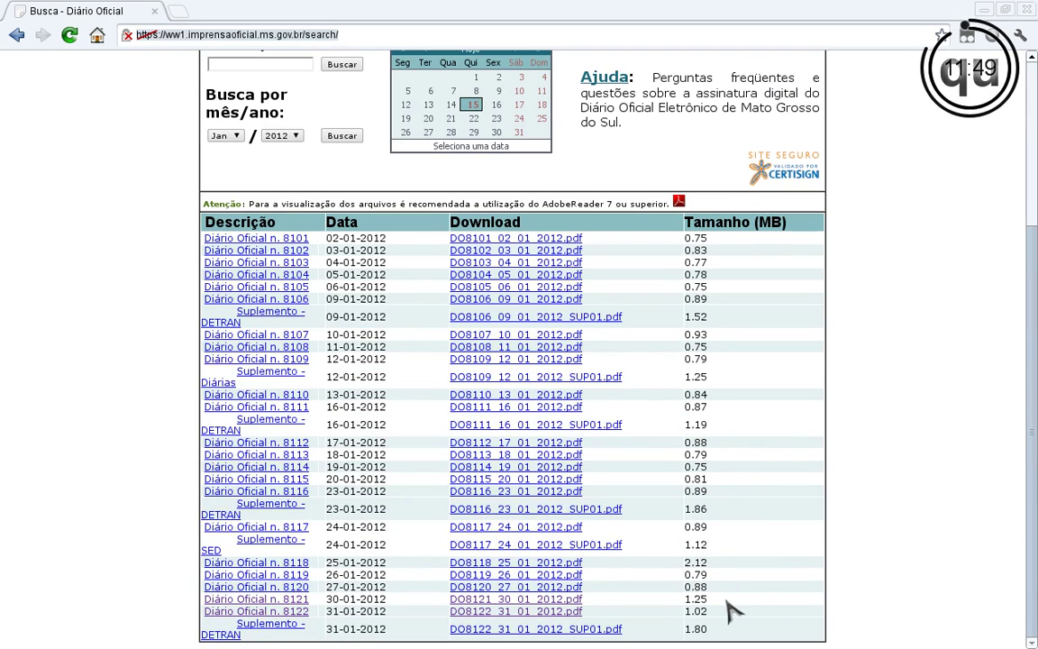
mouse_move(701, 596)
left_mouse_down()
mouse_move(164, 600)
mouse_move(718, 607)
left_mouse_up()
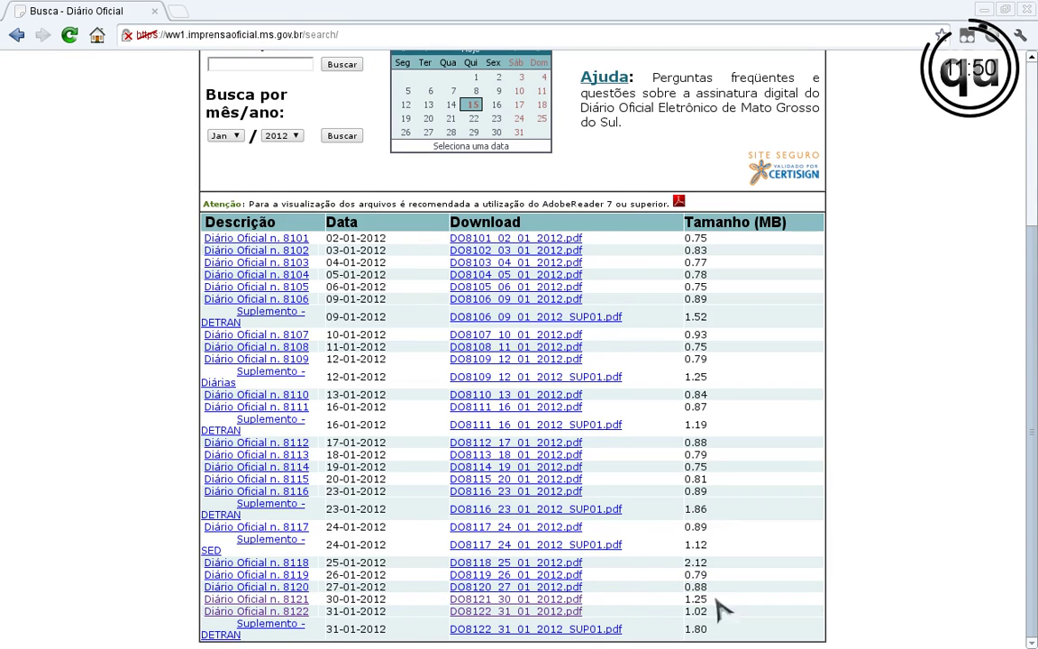
left_click(577, 601)
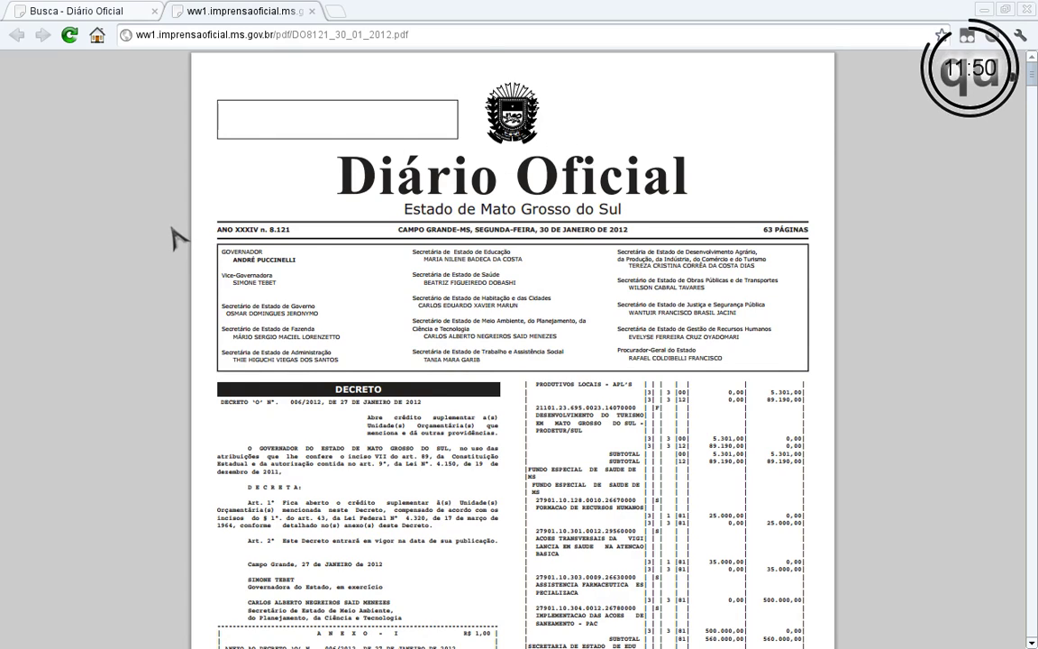
Look through the gazette from the opening decree to the budget balance tables, and close the document.
scroll(175, 236, "down", 2)
scroll(348, 285, "down", 6)
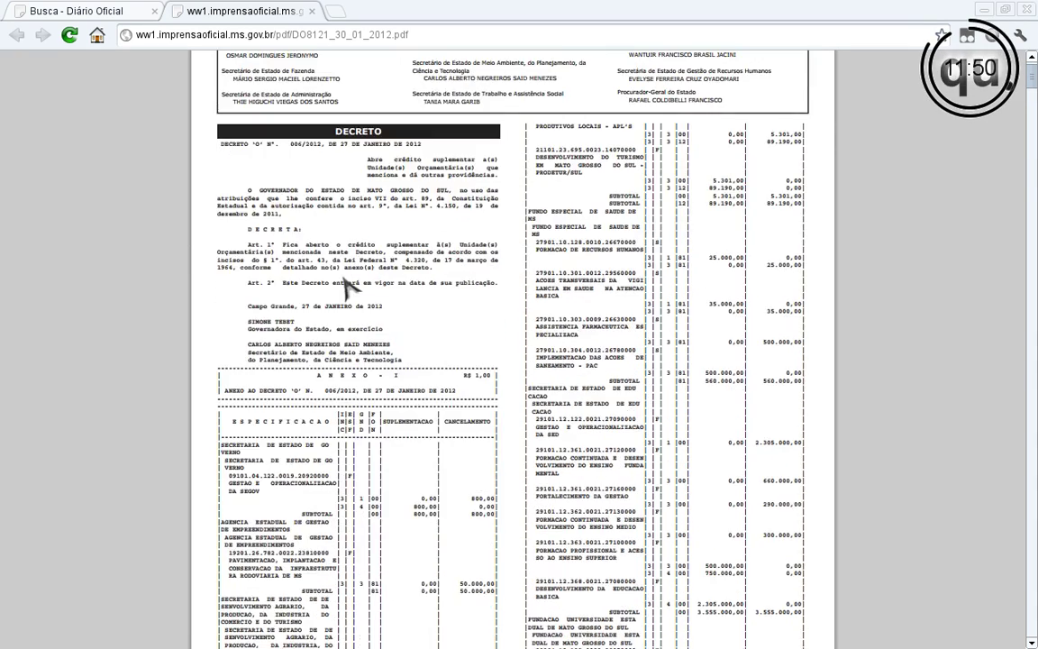
scroll(348, 285, "down", 5)
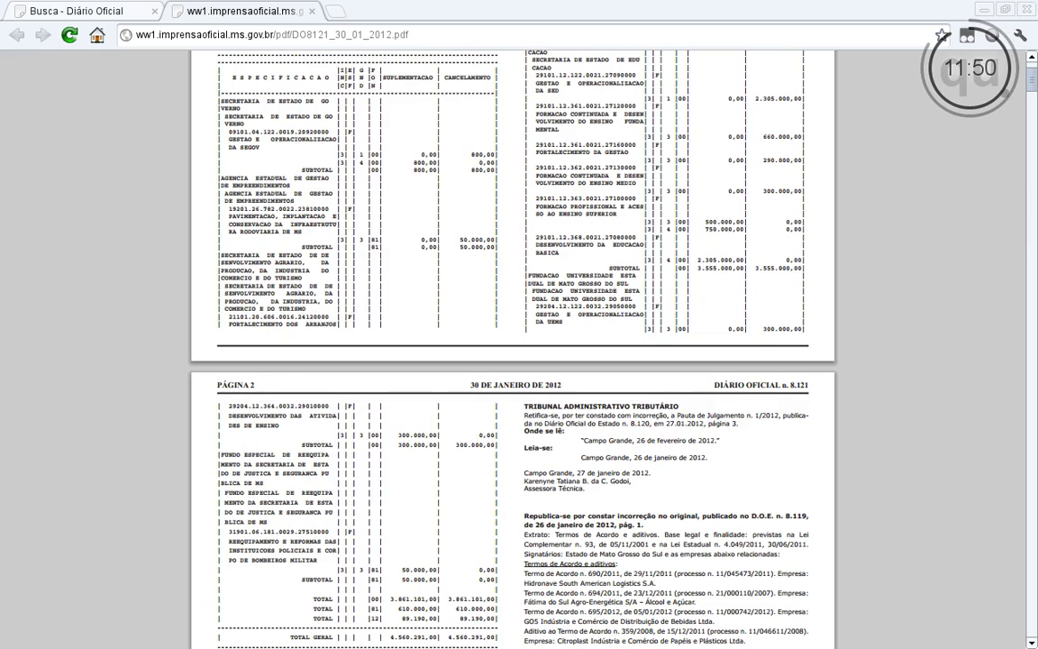
left_click_drag(1034, 93, 1035, 122)
scroll(532, 153, "down", 2)
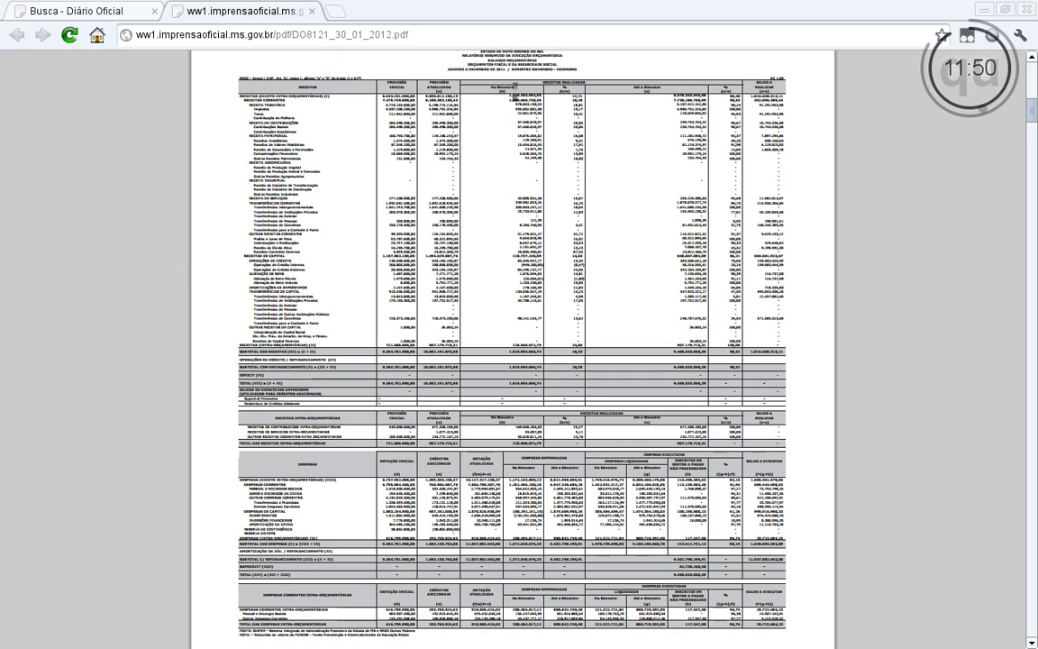
left_click_drag(502, 101, 674, 302)
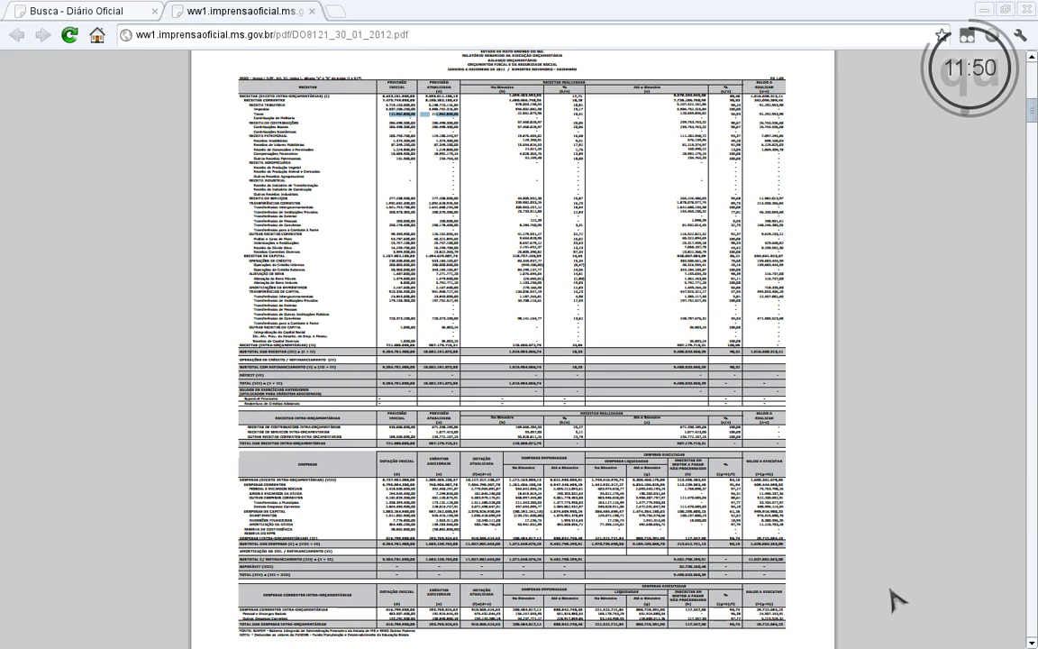
mouse_move(951, 618)
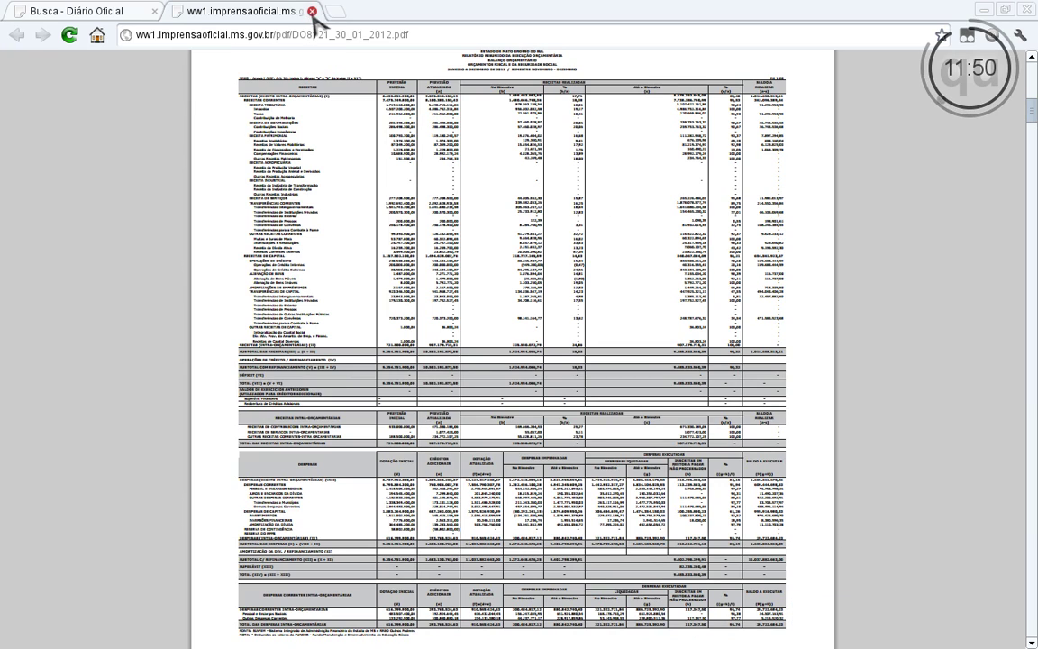
left_click(312, 11)
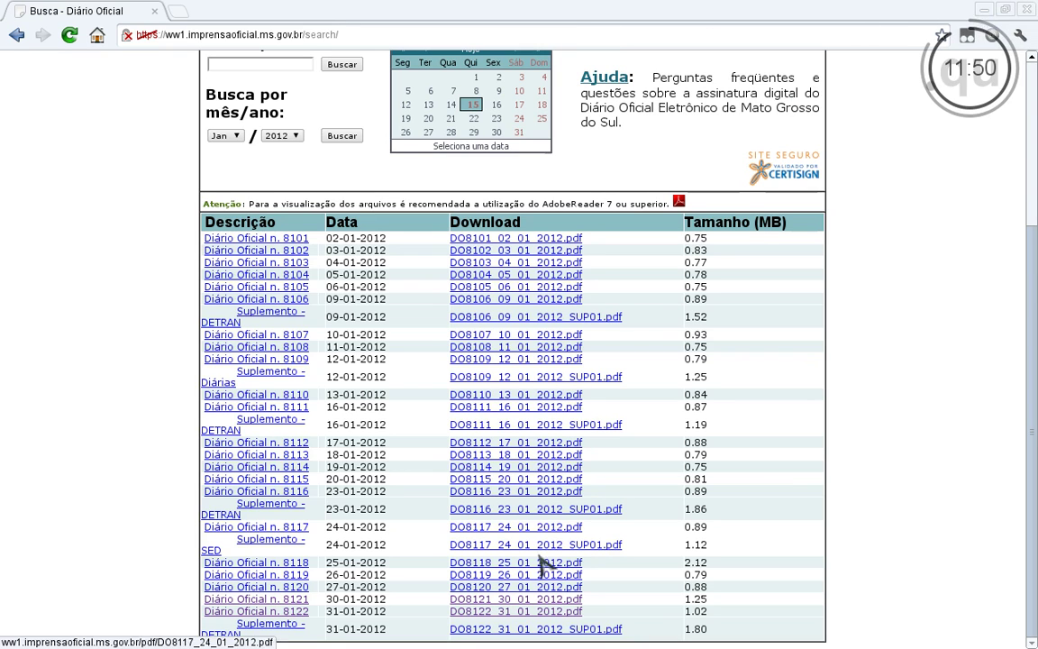
Switch to Google Docs, select DO8121_30_01_2012.pdf in the MS DOE Fiscal collection and view its already open debt table.
mouse_move(387, 645)
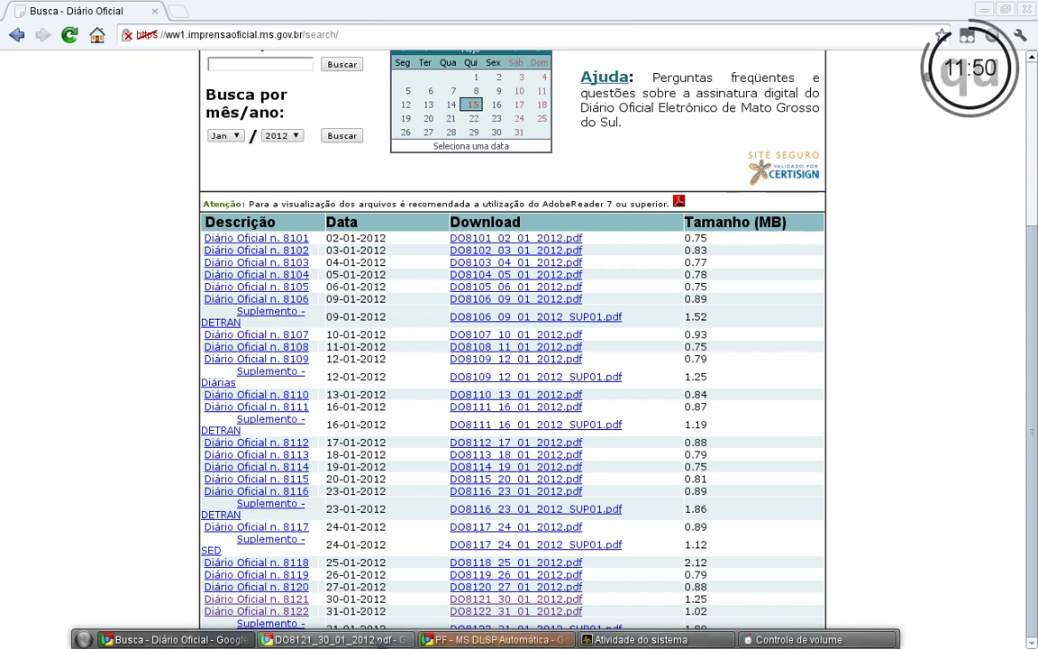
left_click(457, 639)
left_click(127, 13)
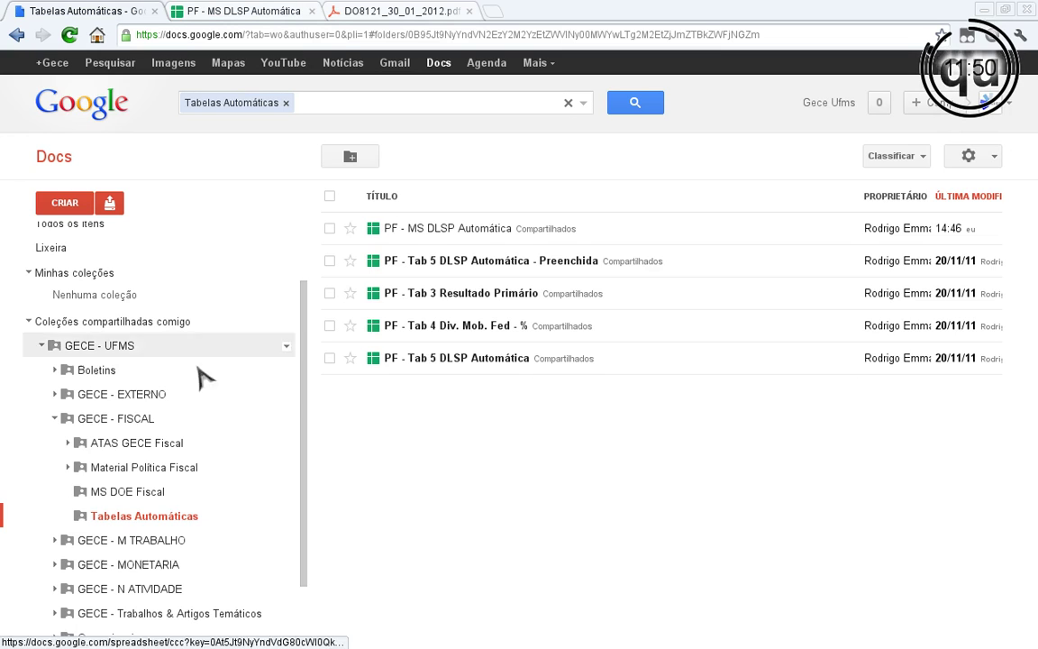
left_click(138, 494)
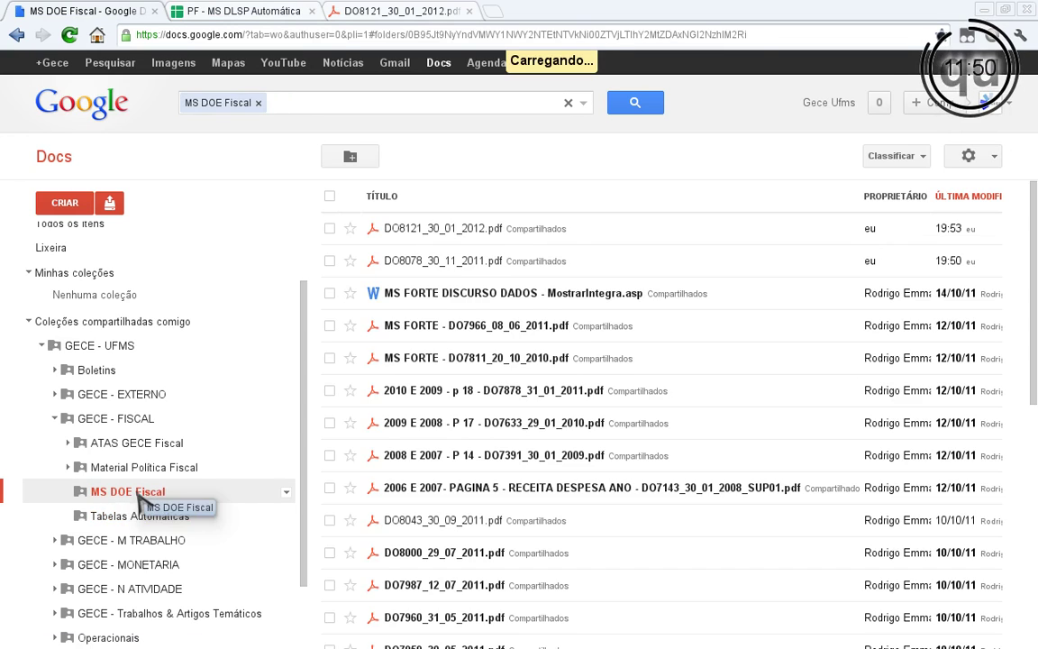
left_click(330, 228)
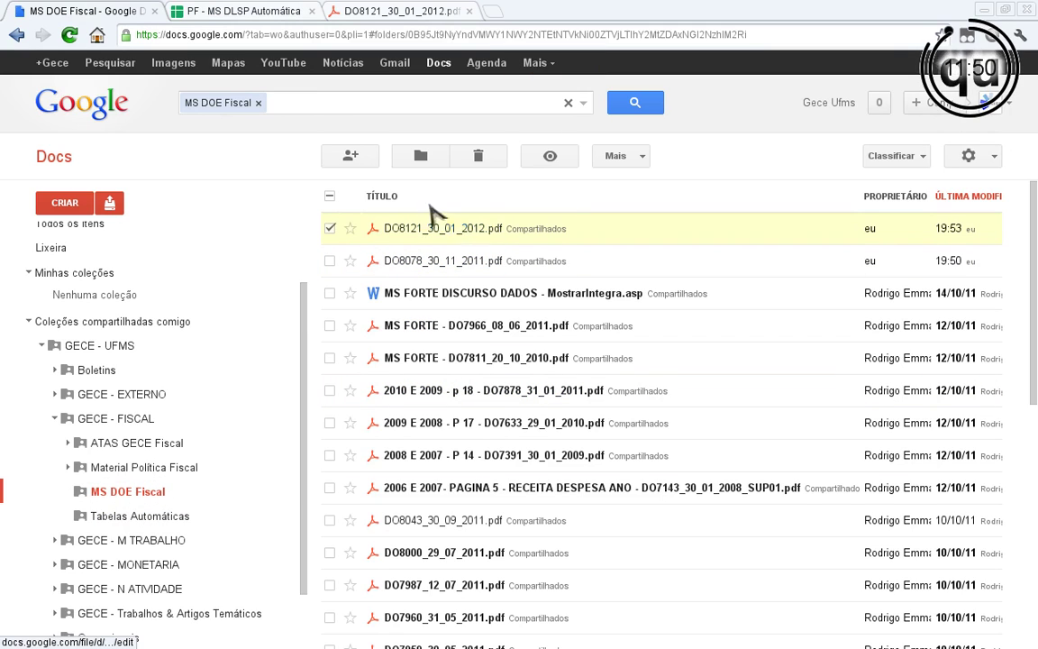
left_click(407, 14)
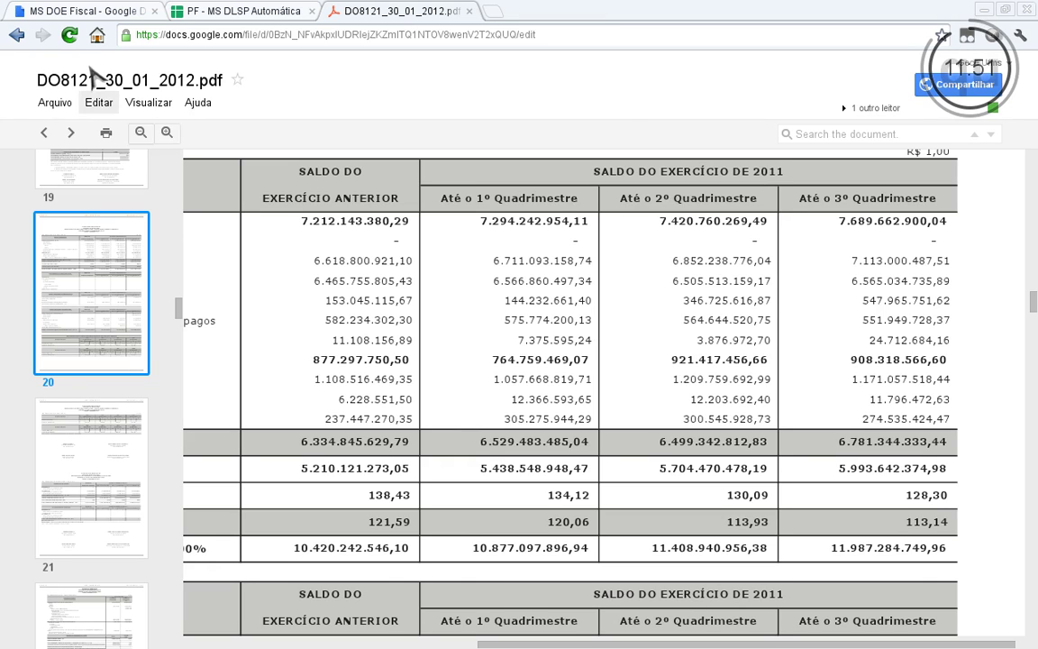
Go to the Tabelas Automáticas collection and bring up the PF - MS DLSP Automática spreadsheet.
left_click(86, 12)
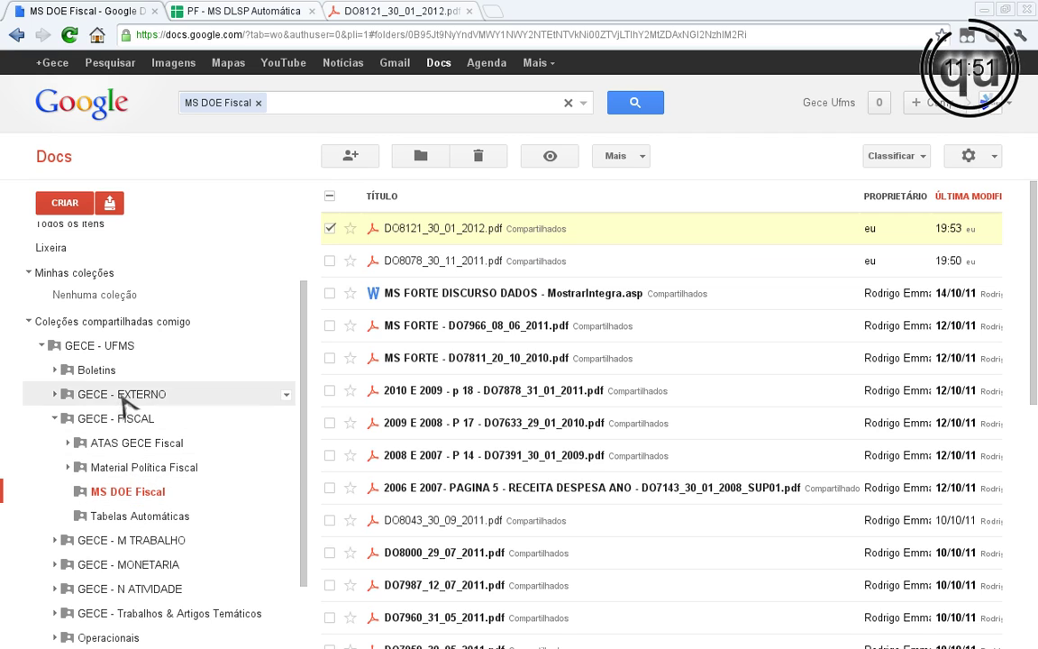
left_click(204, 515)
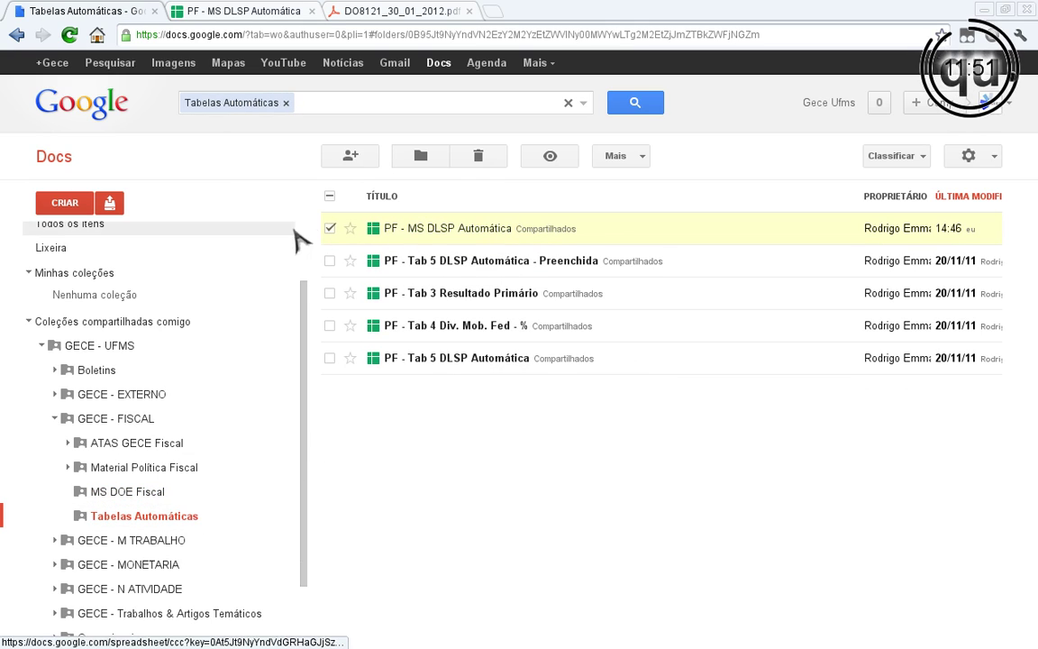
left_click(239, 11)
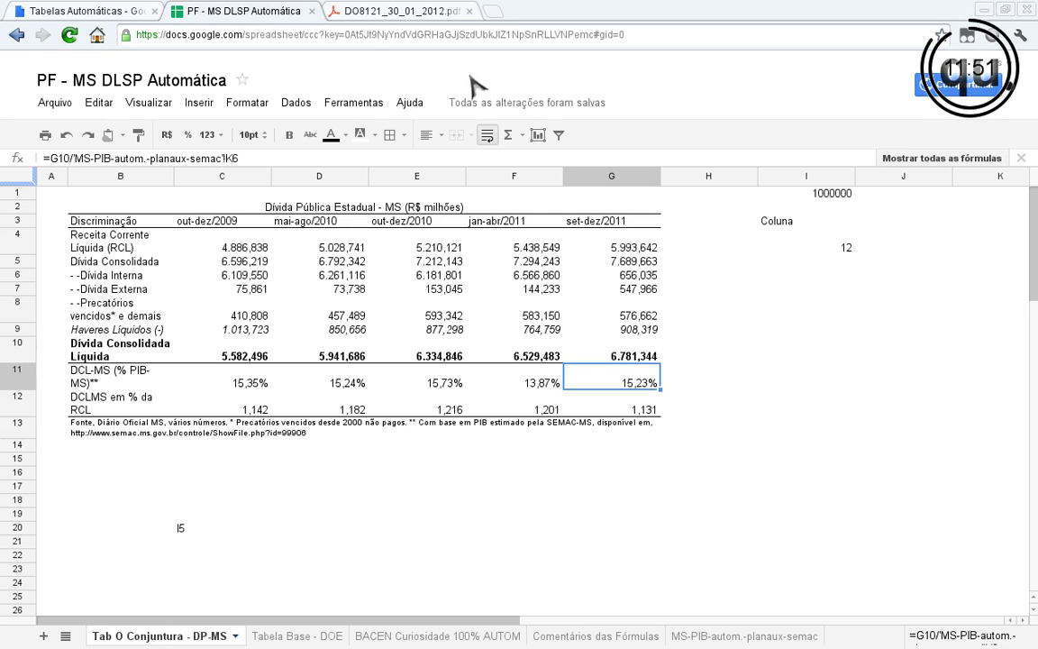
Clear the set-dez/2011 values in G4:G10 of the Tab O Conjuntura - DP-MS sheet.
left_click_drag(583, 241, 645, 353)
key("Delete")
left_click(647, 352)
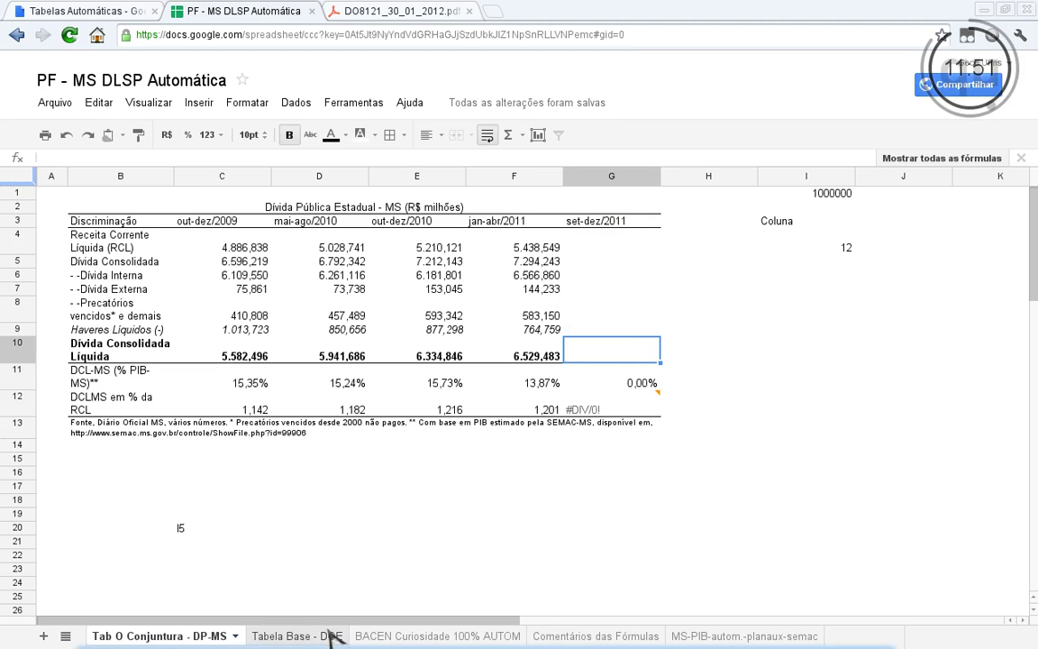
Clear the set-dez/2011 figures in I4:I13 of the Tabela Base - DOE sheet.
left_click(297, 635)
left_click_drag(734, 245, 737, 403)
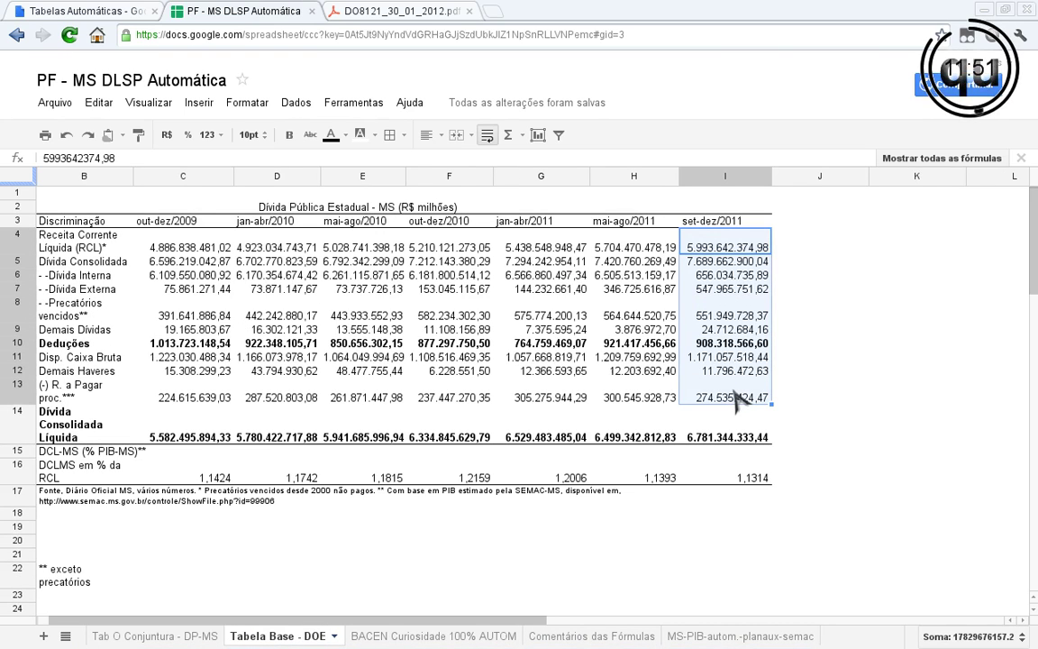
key("Delete")
left_click(737, 400)
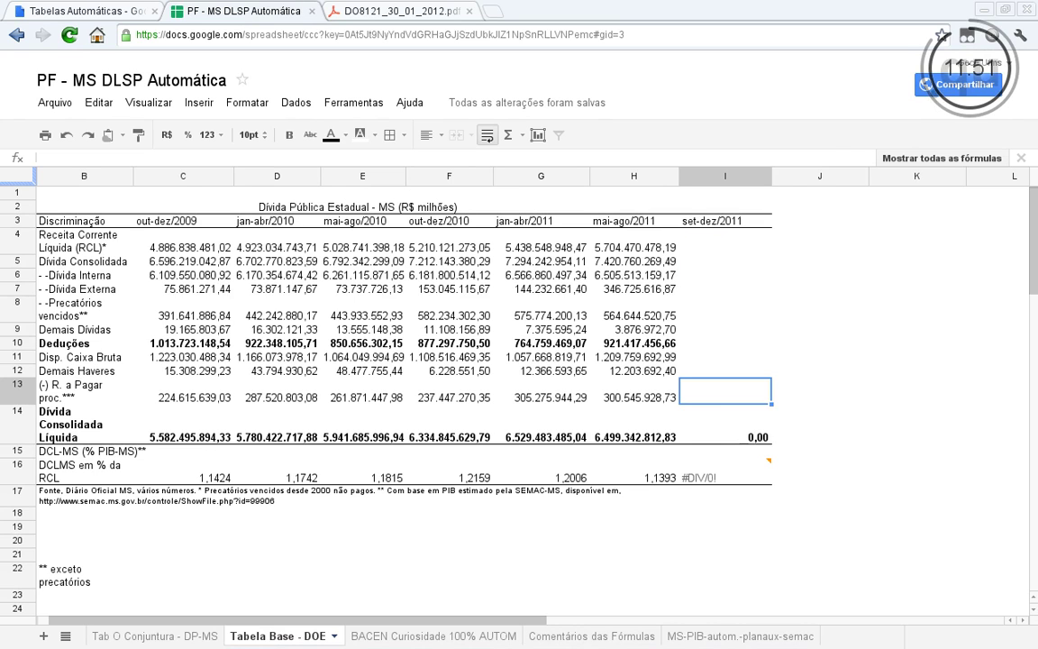
Highlight the Até o 3º Quadrimestre debt and deduction figures in DO8121_30_01_2012.pdf and return to the PF - MS DLSP Automática spreadsheet.
left_click(383, 13)
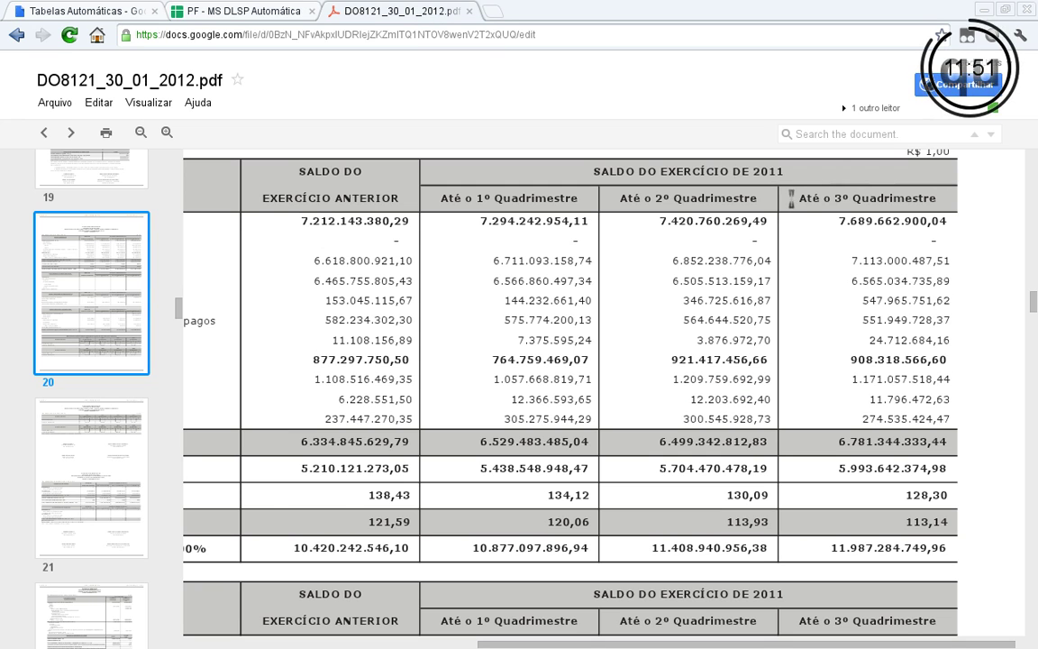
left_click_drag(813, 217, 954, 413)
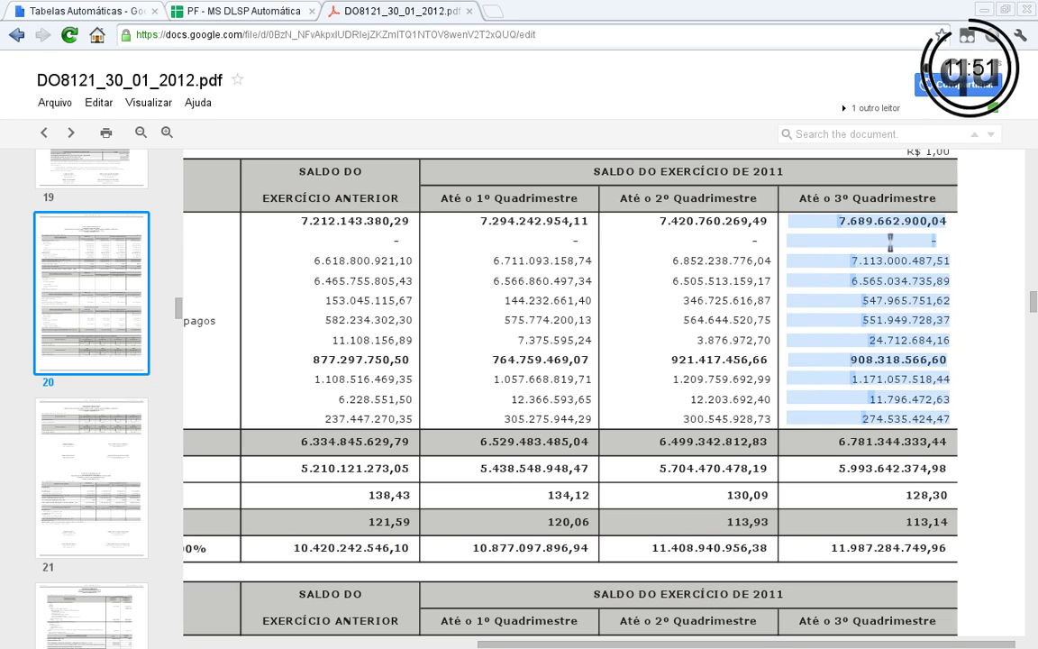
left_click(245, 11)
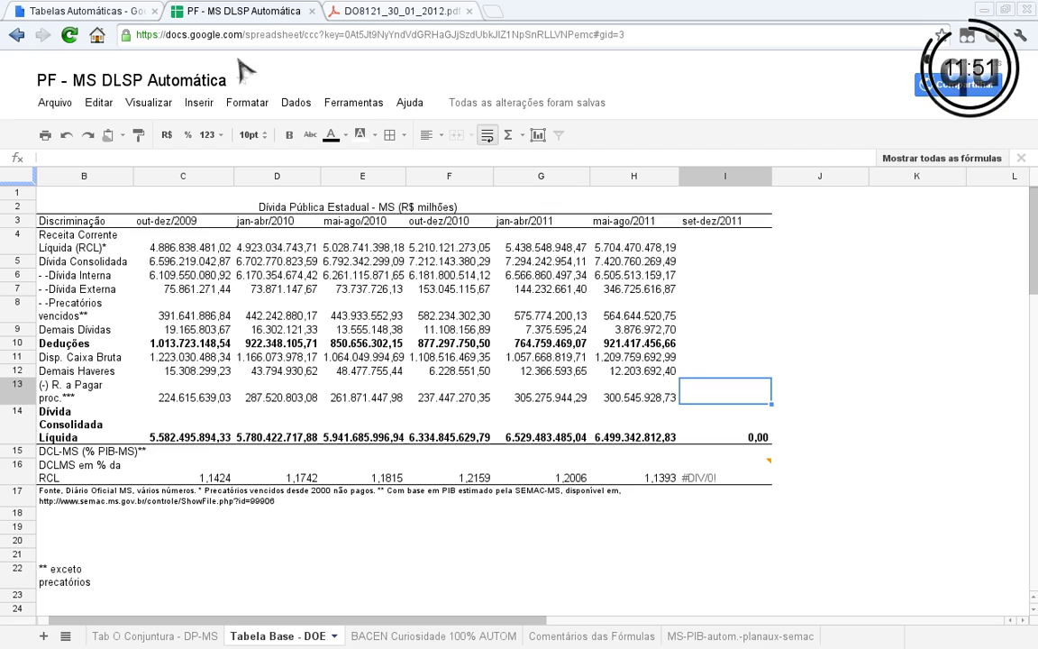
Undo the deletion of the set-dez/2011 figures in the Tabela Base - DOE sheet.
left_click_drag(712, 242, 748, 435)
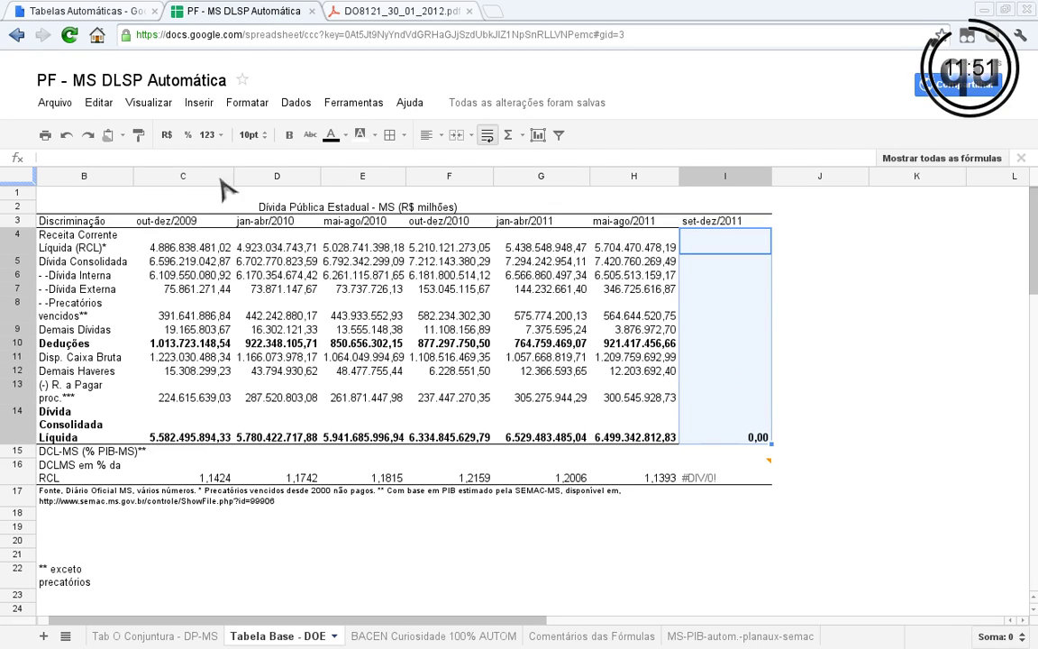
left_click(88, 134)
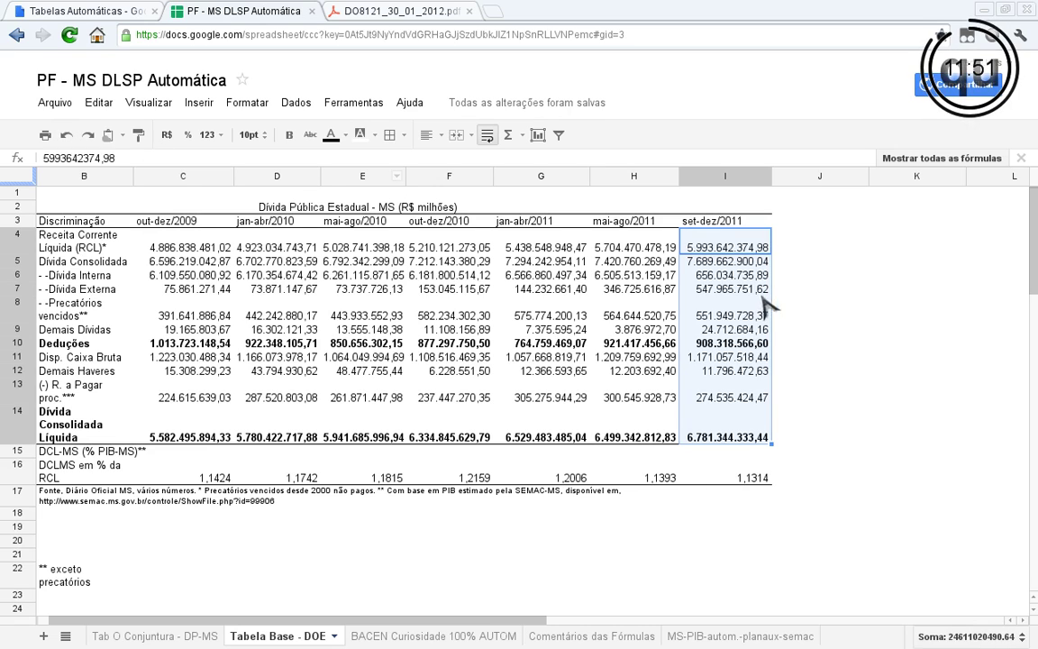
left_click(815, 308)
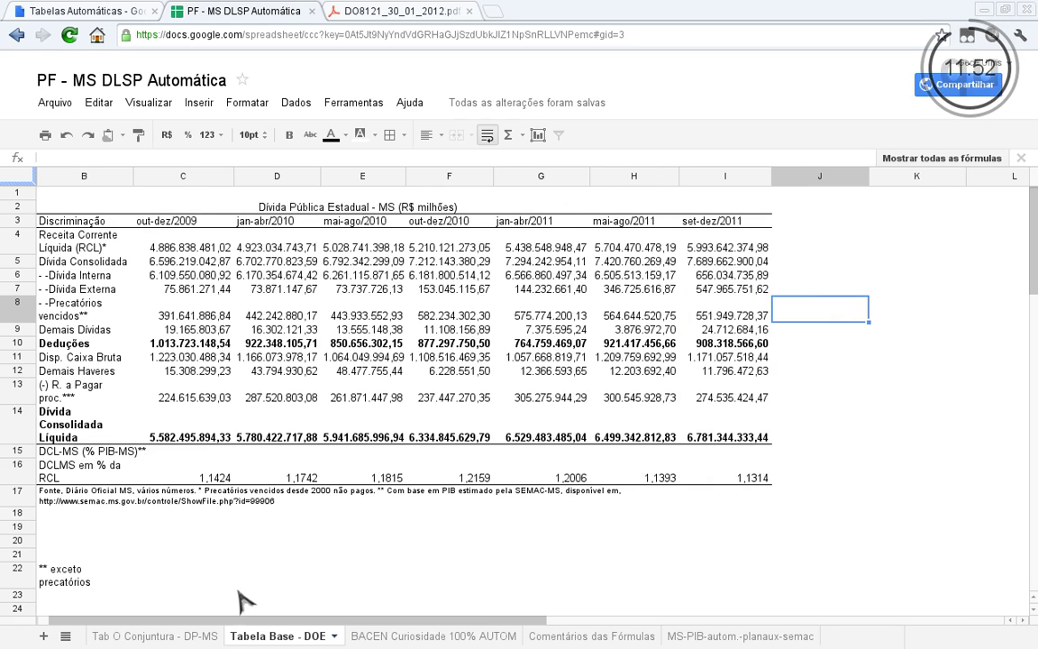
On Tab O Conjuntura - DP-MS, copy the jan-abr/2011 formulas in F4:F10 into the set-dez/2011 column starting at G4.
left_click(204, 636)
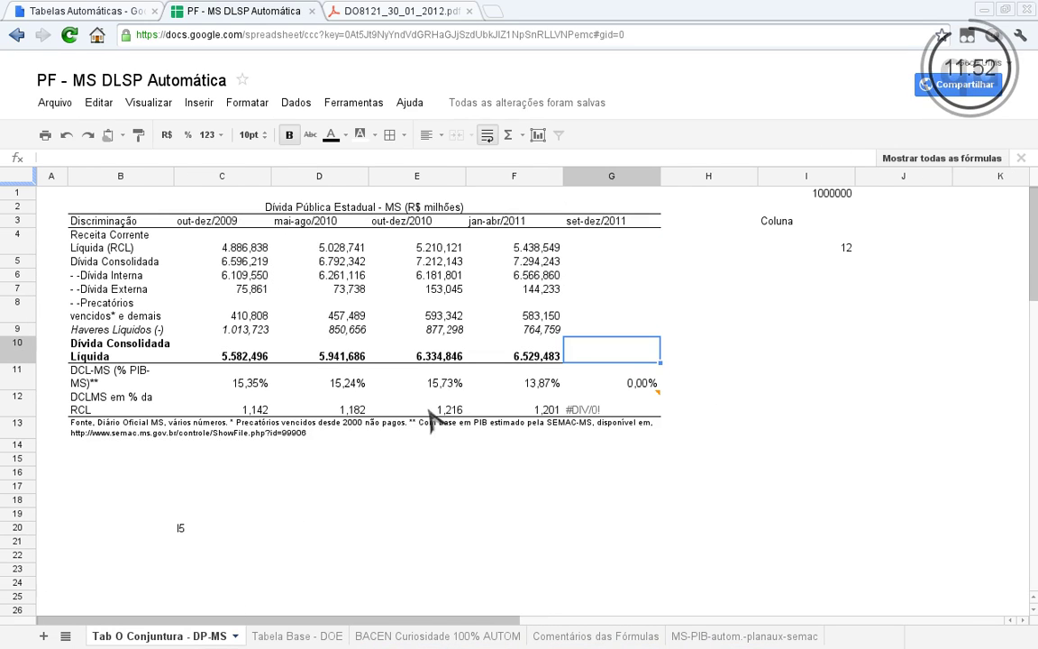
left_click_drag(547, 252, 547, 354)
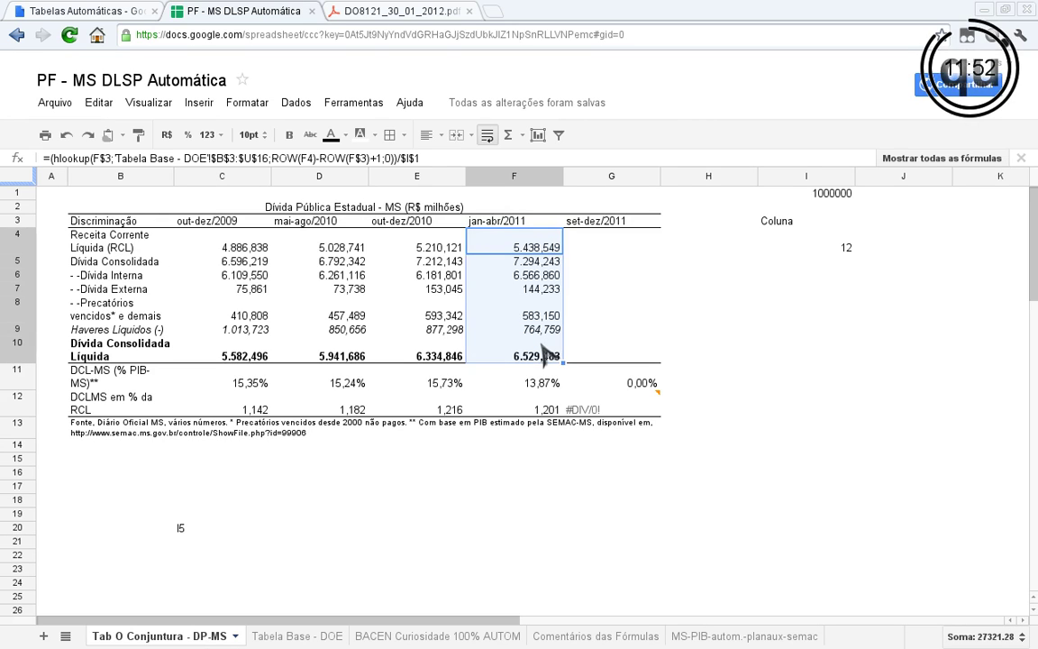
key("ctrl+c")
left_click(597, 245)
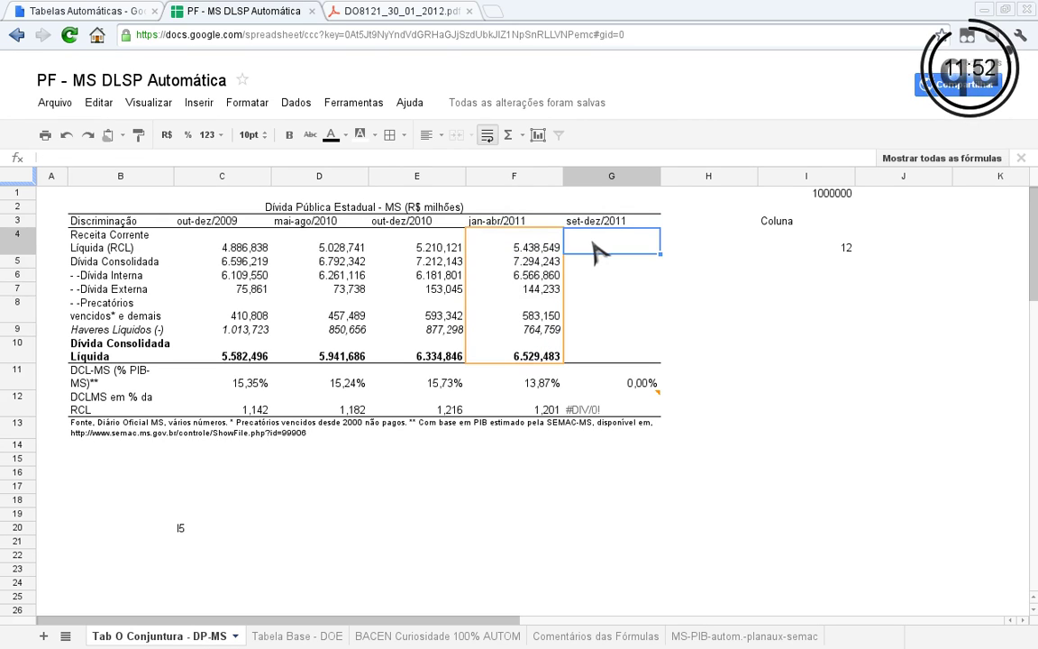
key("ctrl+v")
left_click(598, 249)
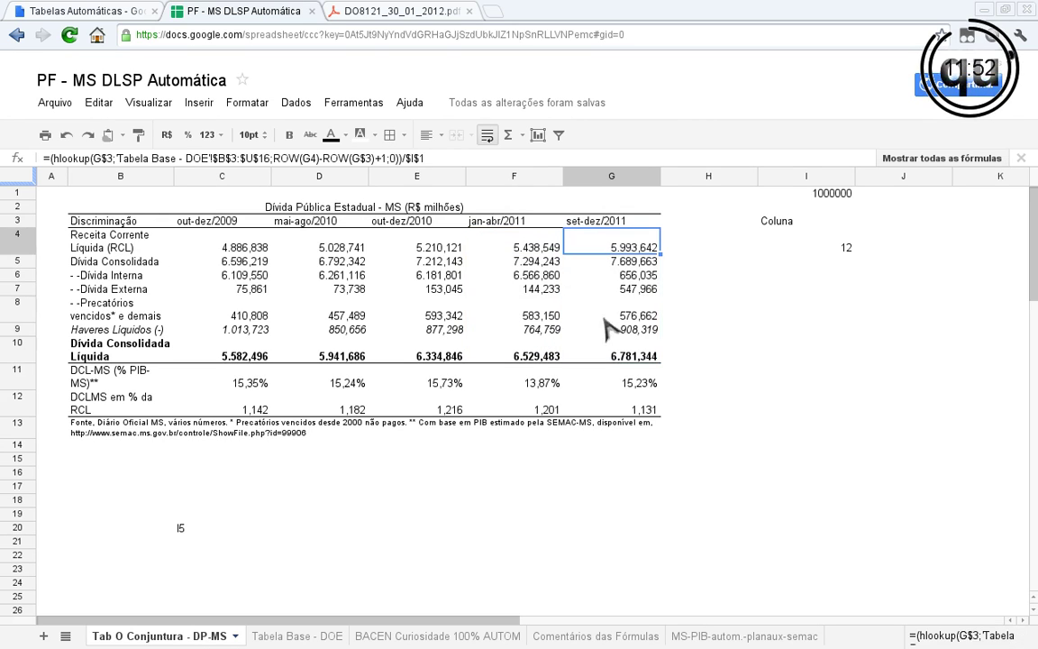
Change the period header in cell G3 to mai-ago/2011 so the lookup formulas use that period.
left_click(581, 222)
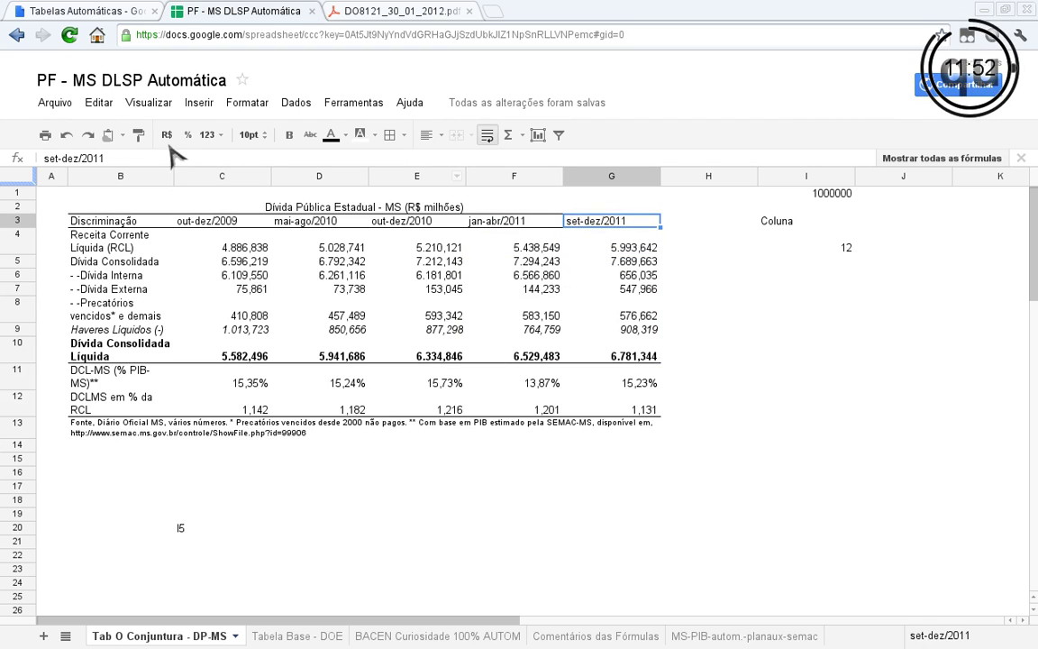
left_click_drag(82, 157, 43, 158)
type("mai")
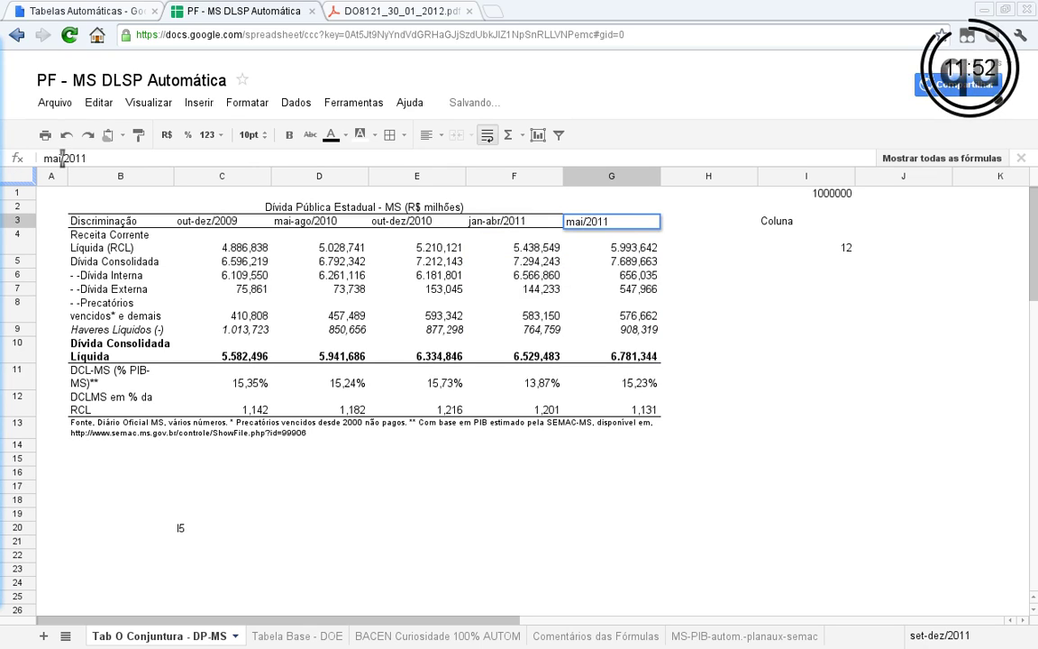
type("-ago")
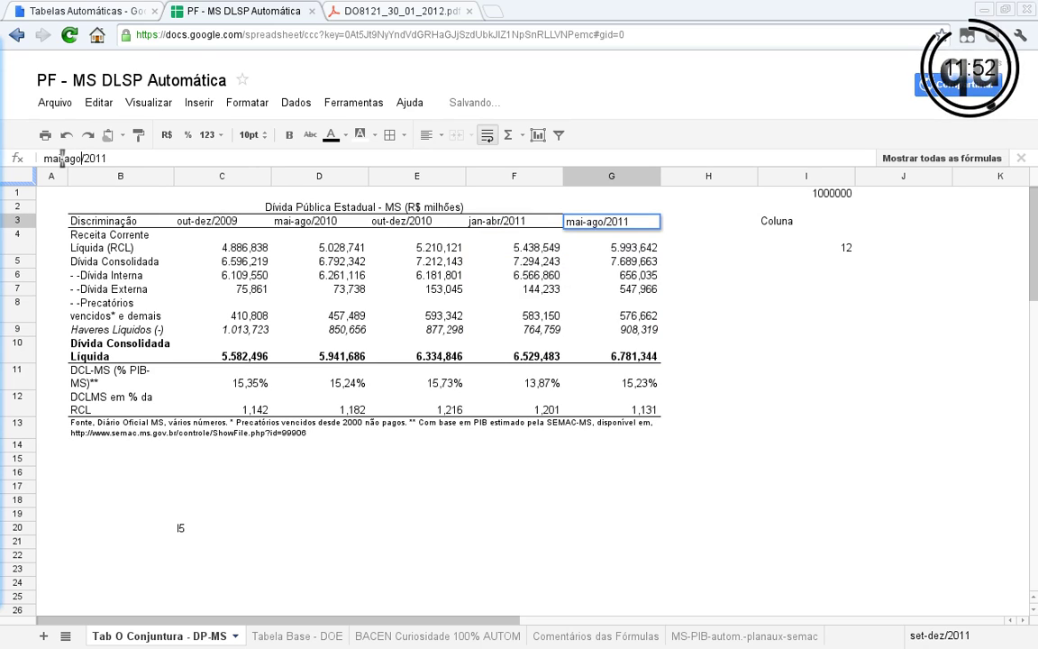
key("Return")
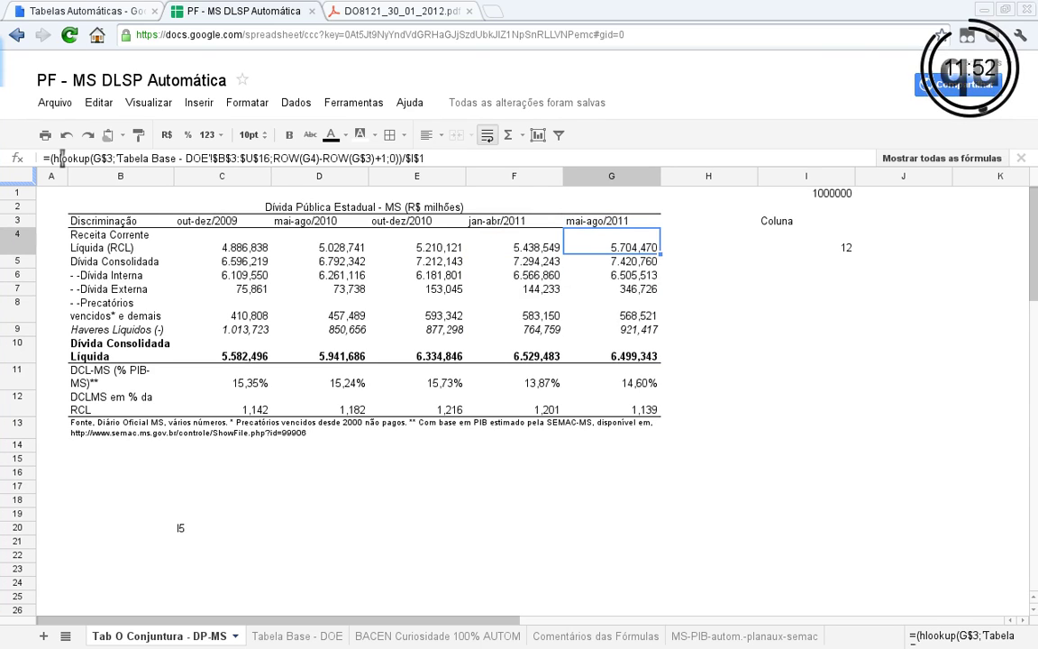
key("Up")
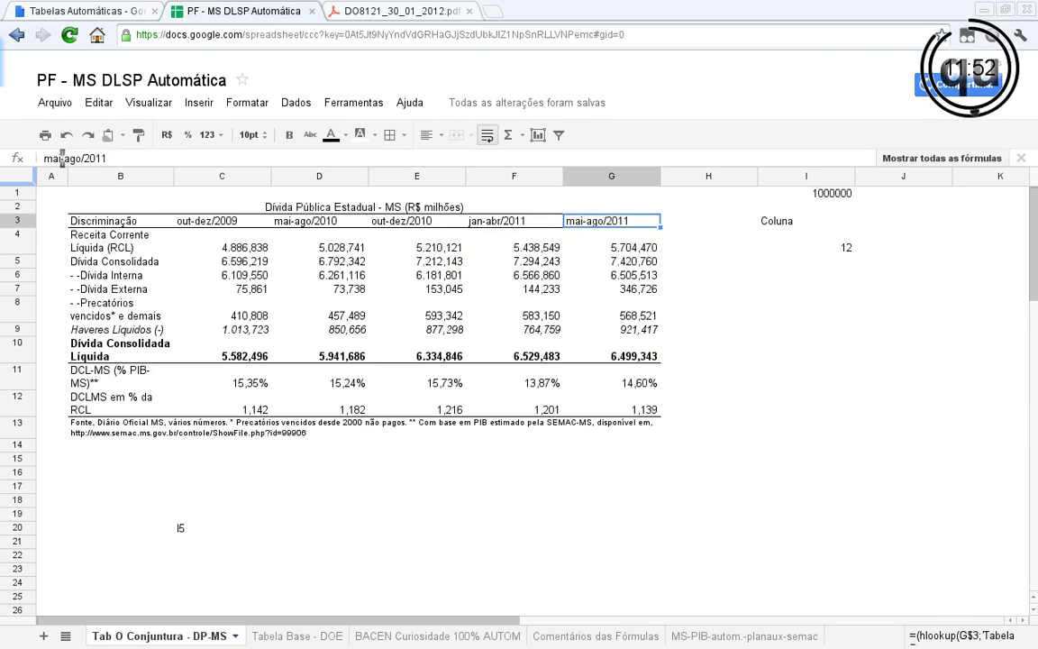
Change the period header in cell G3 to set-dez/2011.
left_click(62, 157)
key("BackSpace")
key("BackSpace")
key("BackSpace")
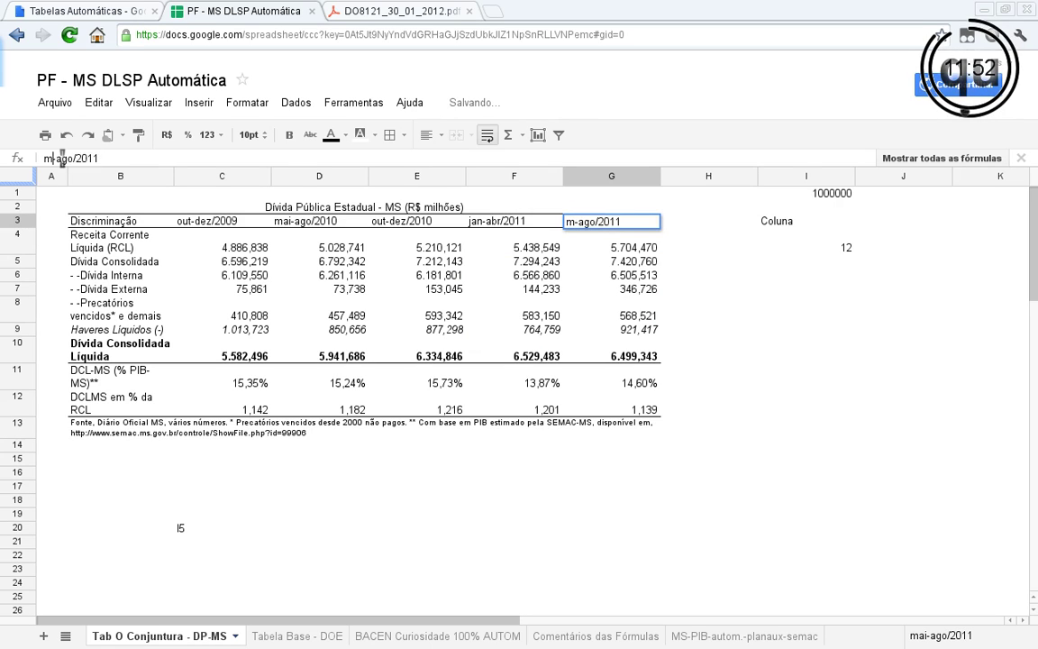
type("set")
key("Right")
key("Delete")
key("Delete")
key("Delete")
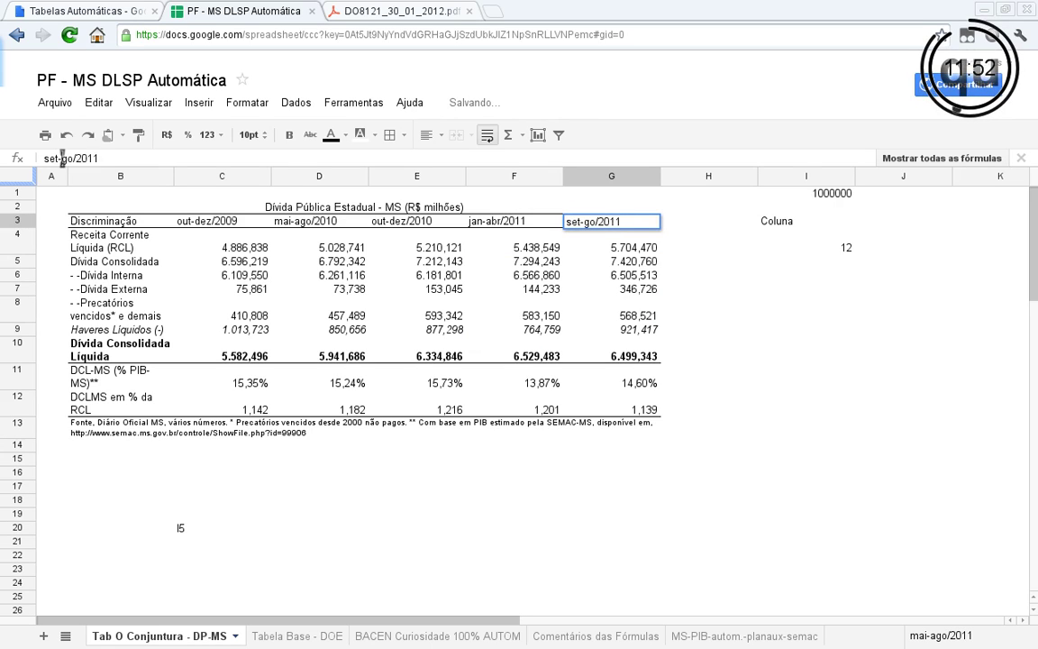
type("dez")
key("Return")
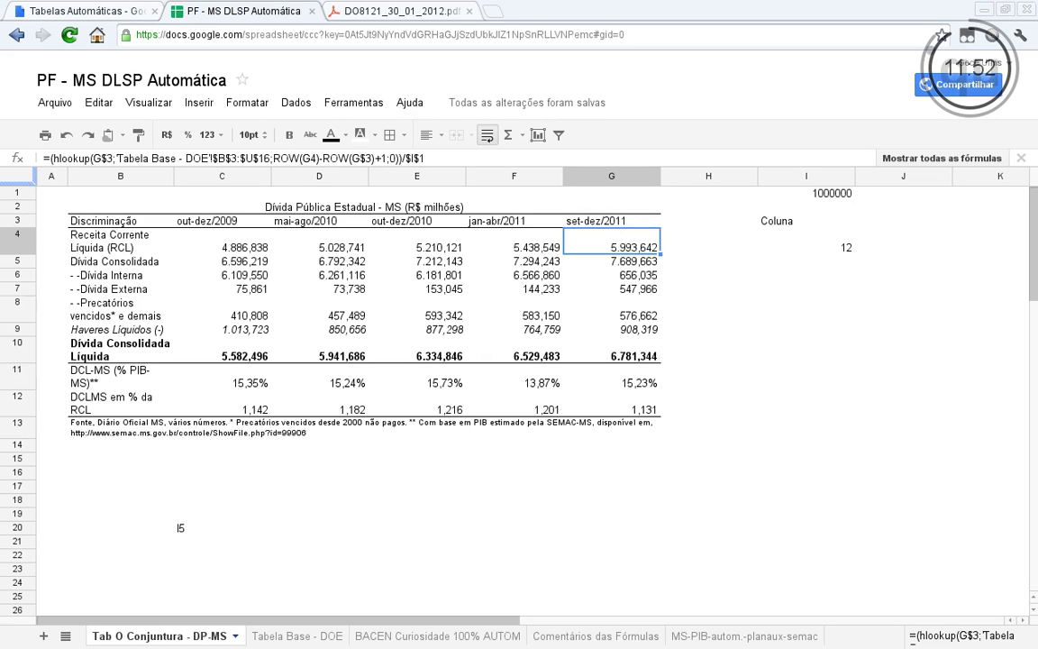
Rebuild the DCL-MS (% PIB-MS) formula in G11 as =G10/'MS-PIB-autom.-planaux-semac'!K6, dividing net consolidated debt by the 2011 PIB de MS.
left_click(633, 386)
left_click_drag(51, 158, 417, 159)
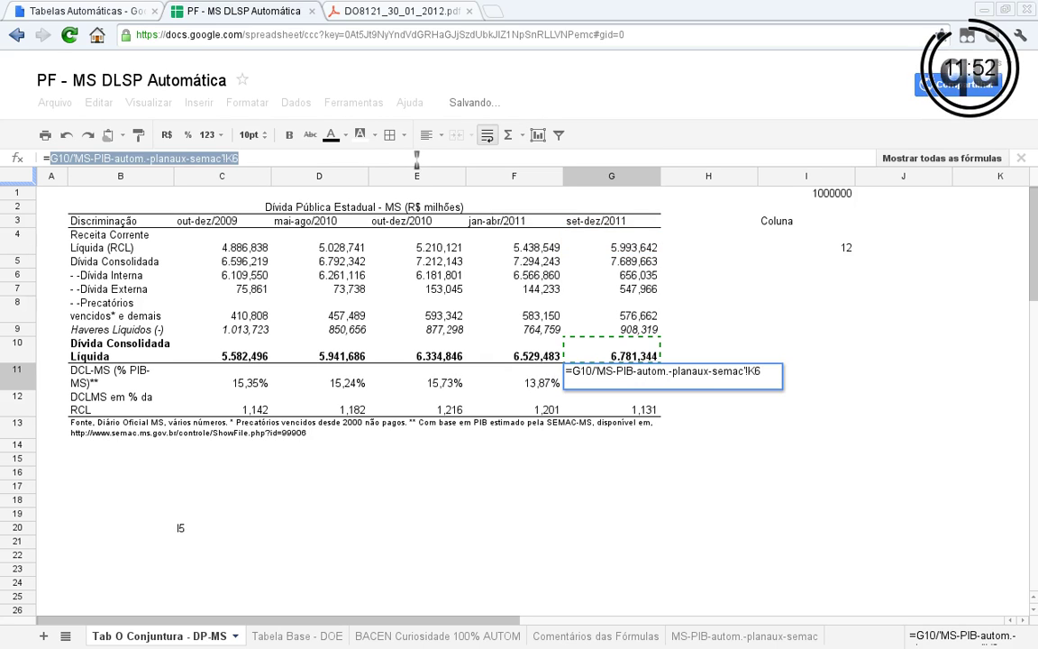
left_click(416, 159)
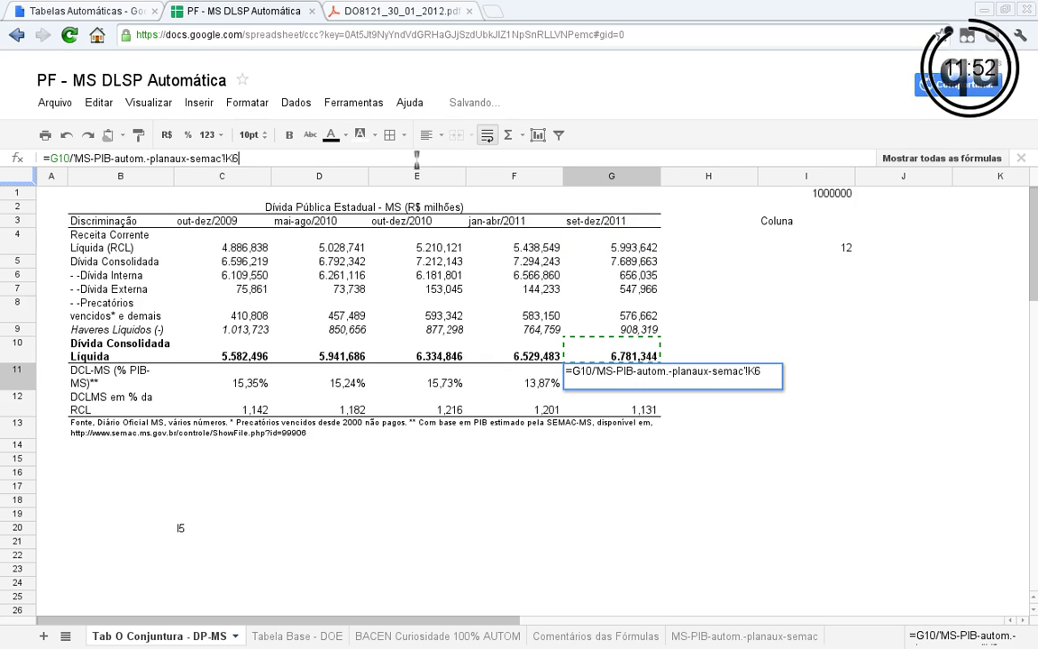
key("ctrl+a")
type("=")
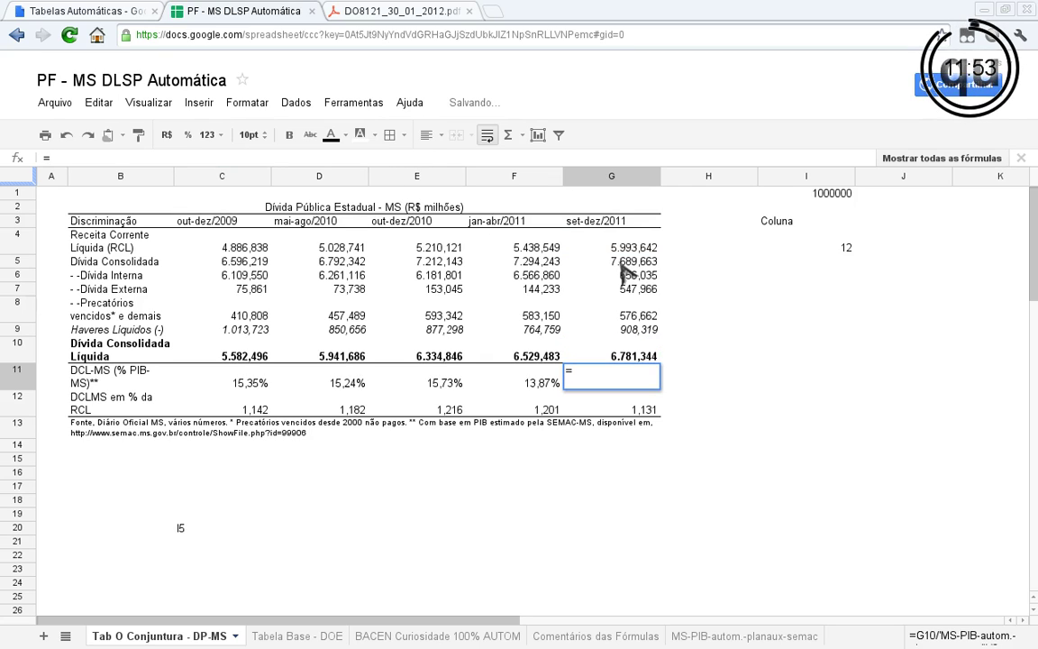
left_click(628, 310)
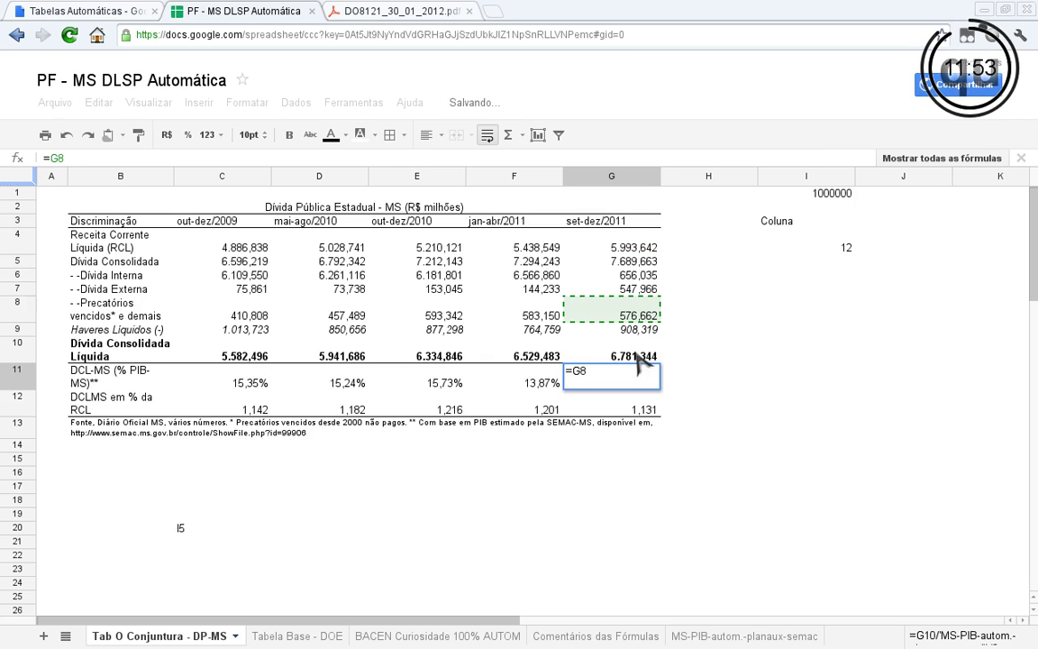
left_click(637, 357)
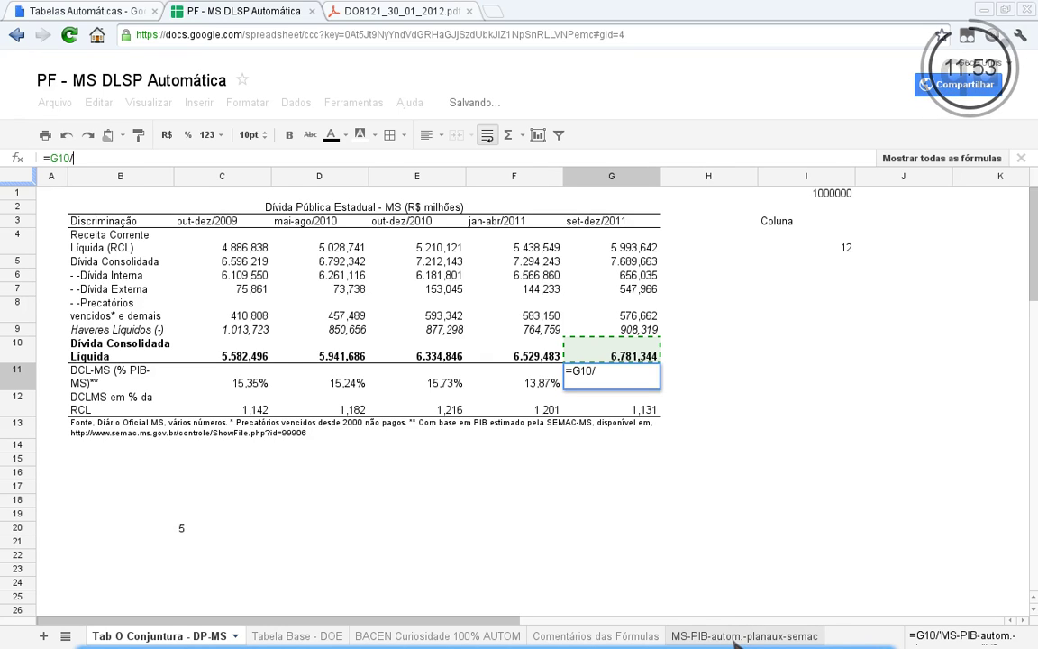
left_click(734, 636)
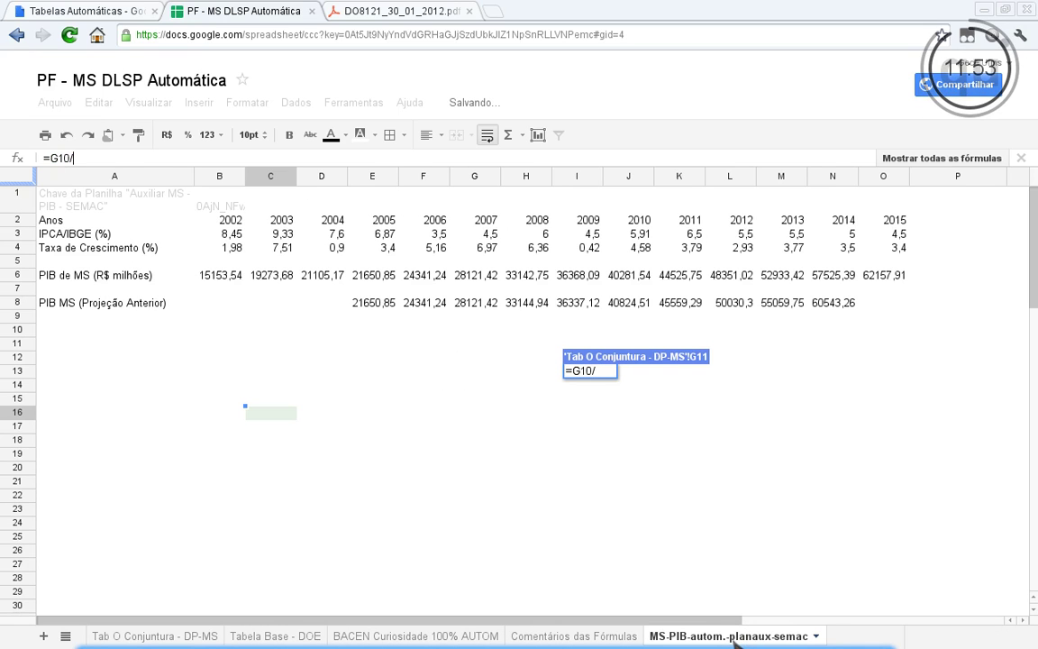
left_click(673, 277)
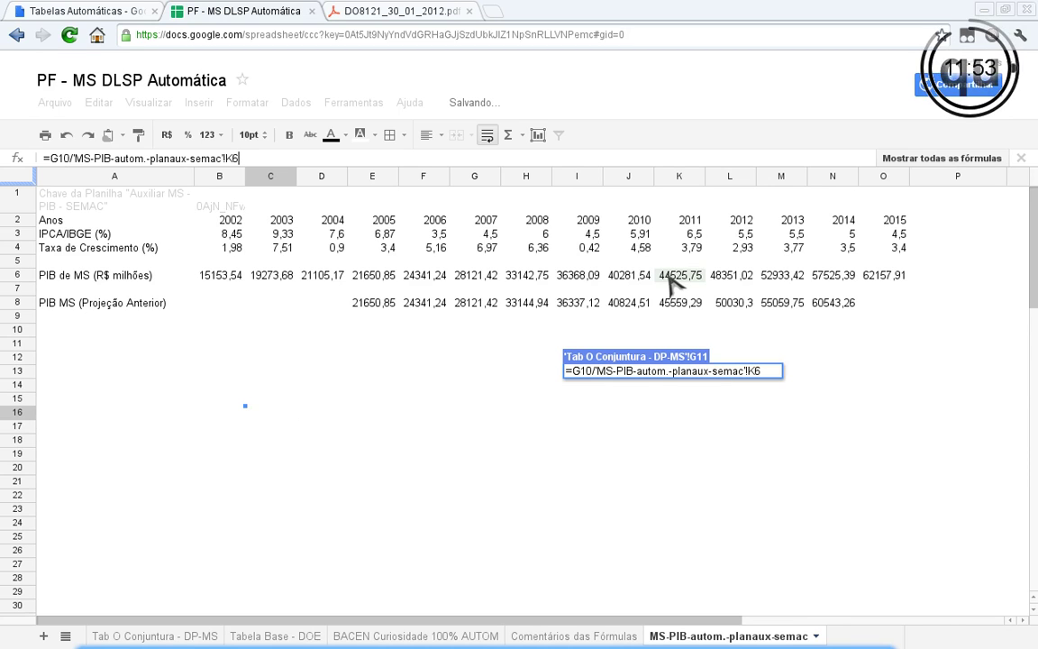
key("Return")
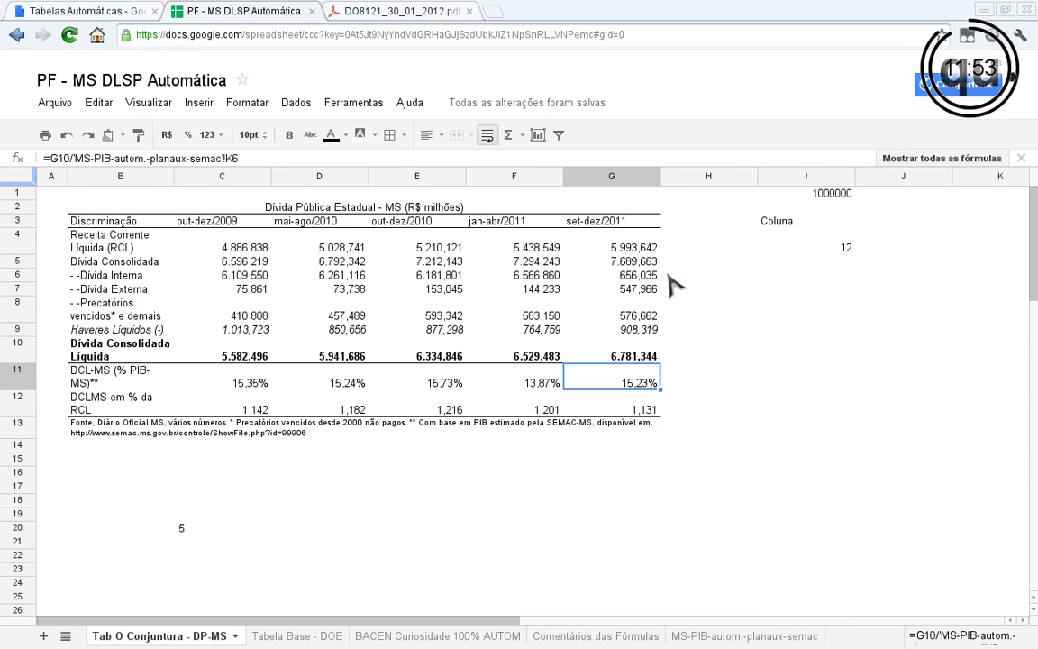